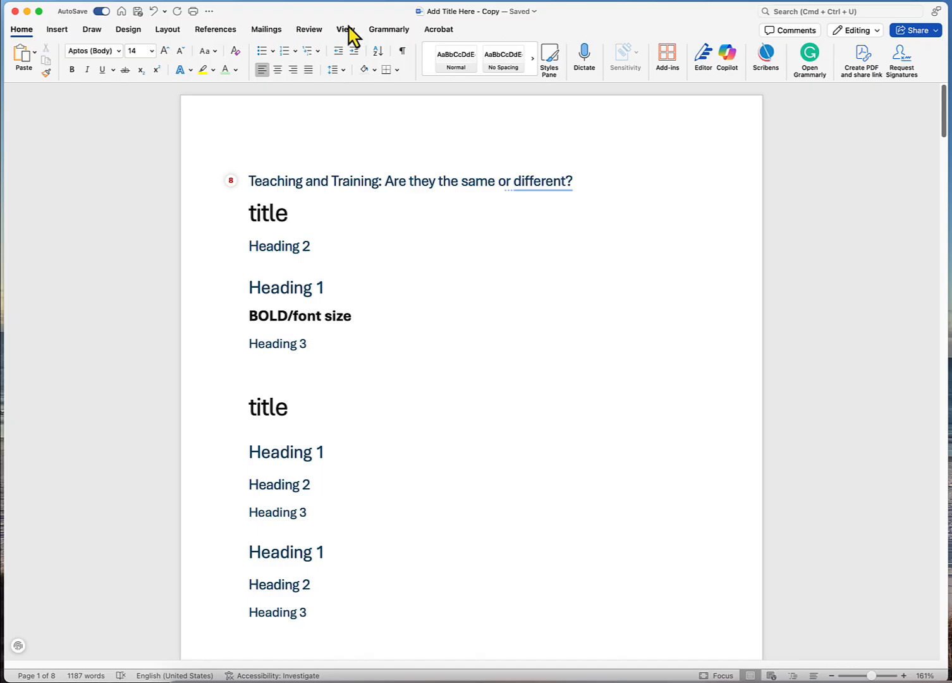
Step: Run the accessibility check on the document and return to the document text
left_click(311, 30)
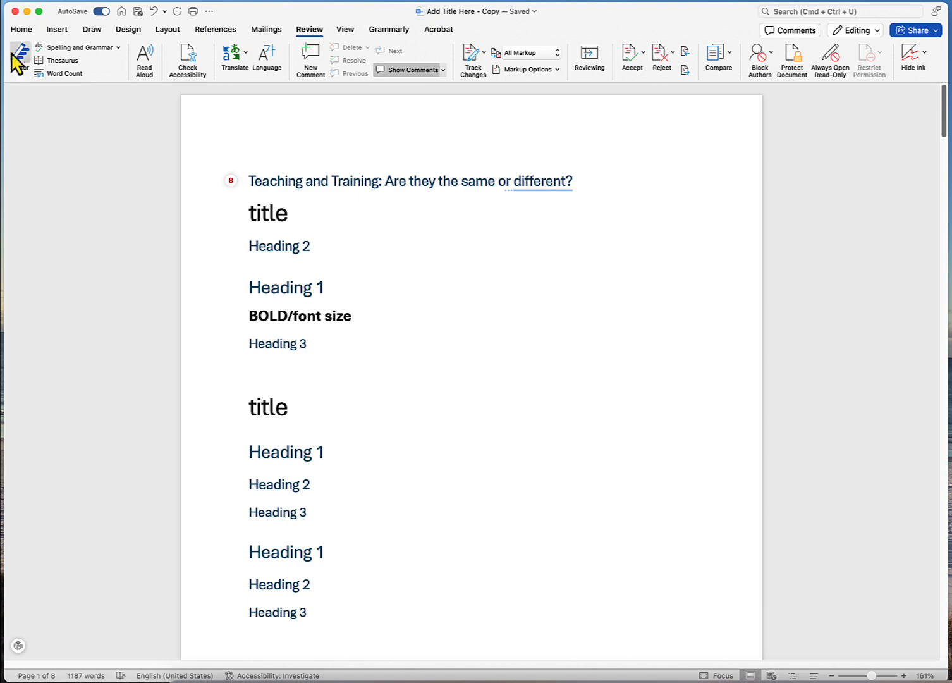
left_click(189, 63)
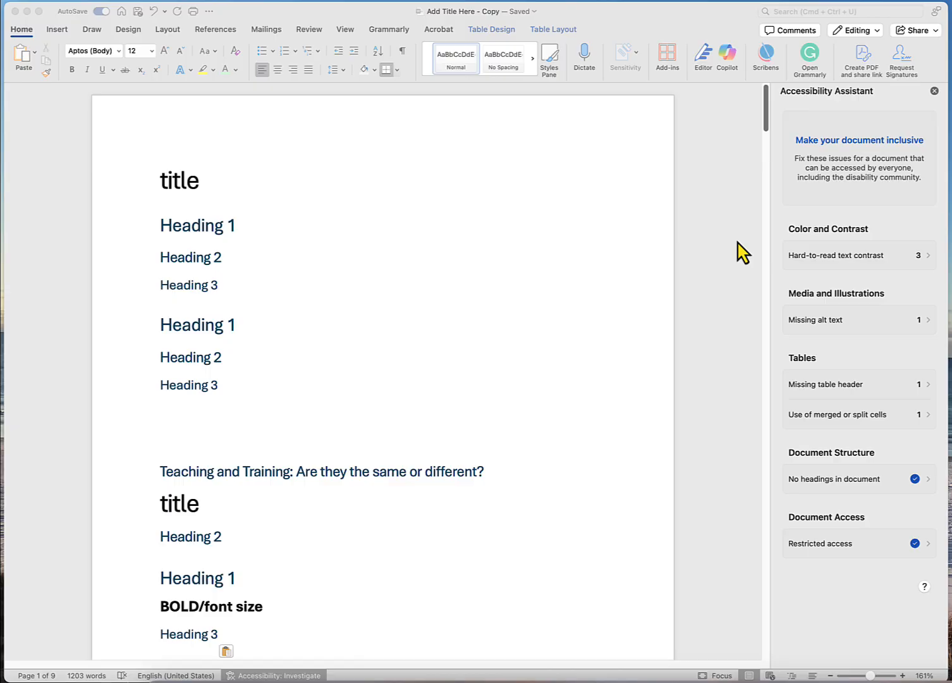
left_click(428, 351)
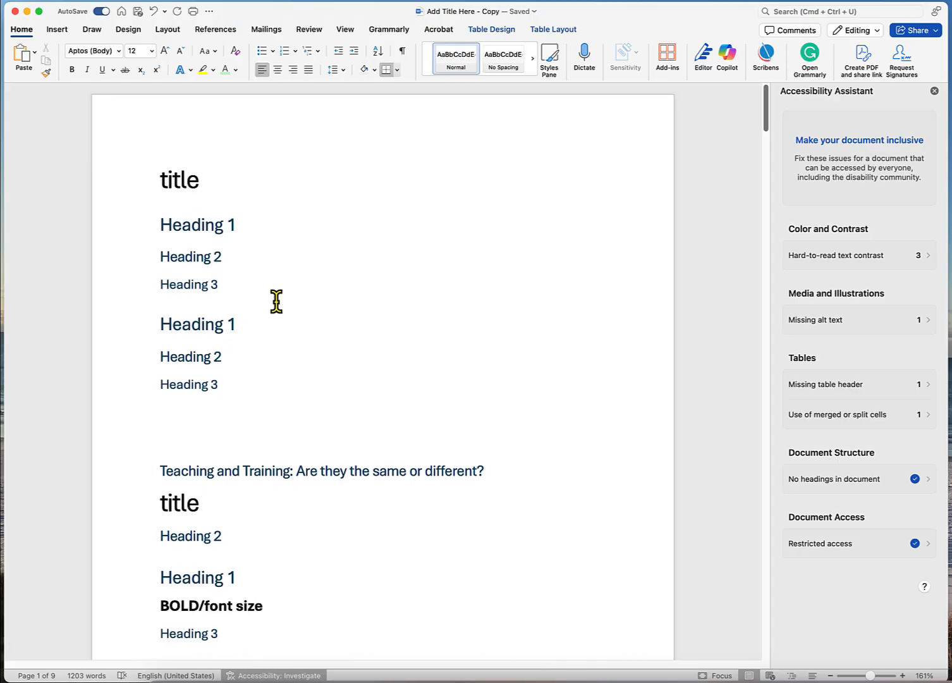
Step: Compare the order of titles and heading levels in the two sample outlines on the first page
scroll(277, 301, "down", 3)
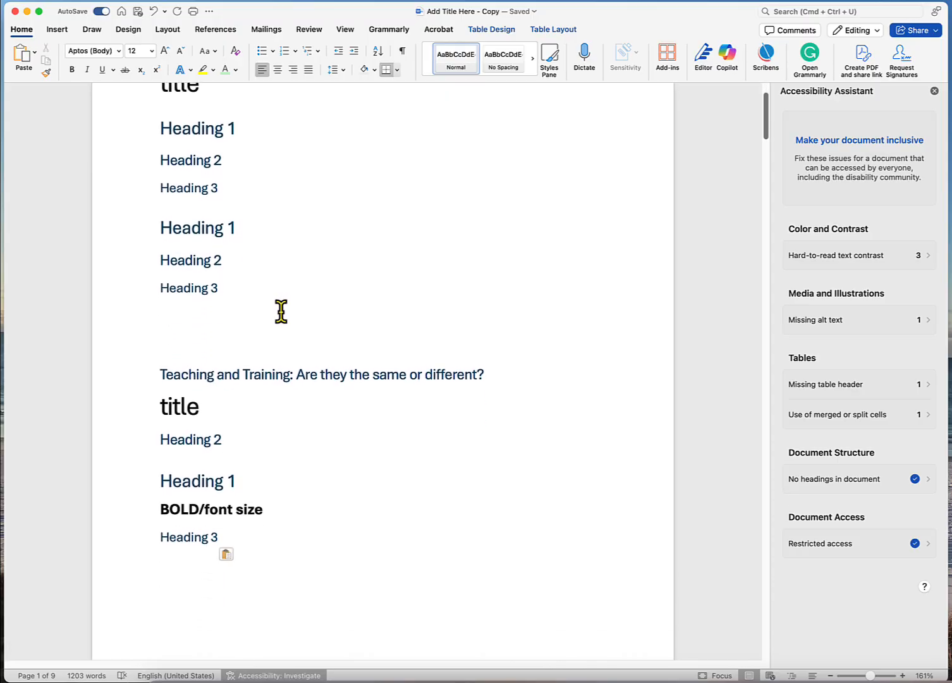
scroll(279, 310, "down", 1)
scroll(254, 367, "down", 2)
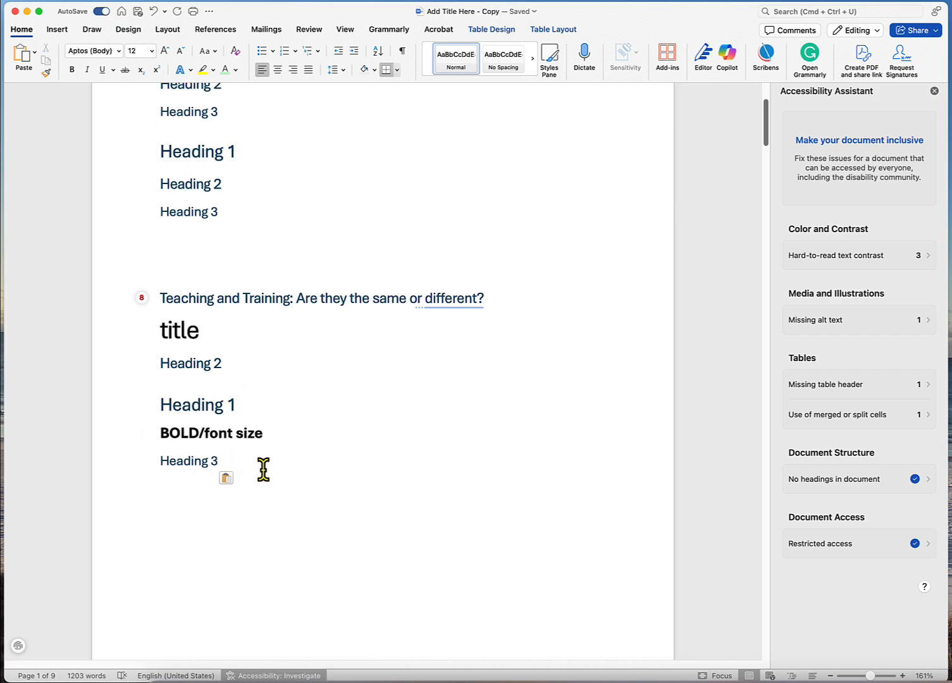
scroll(297, 477, "up", 1)
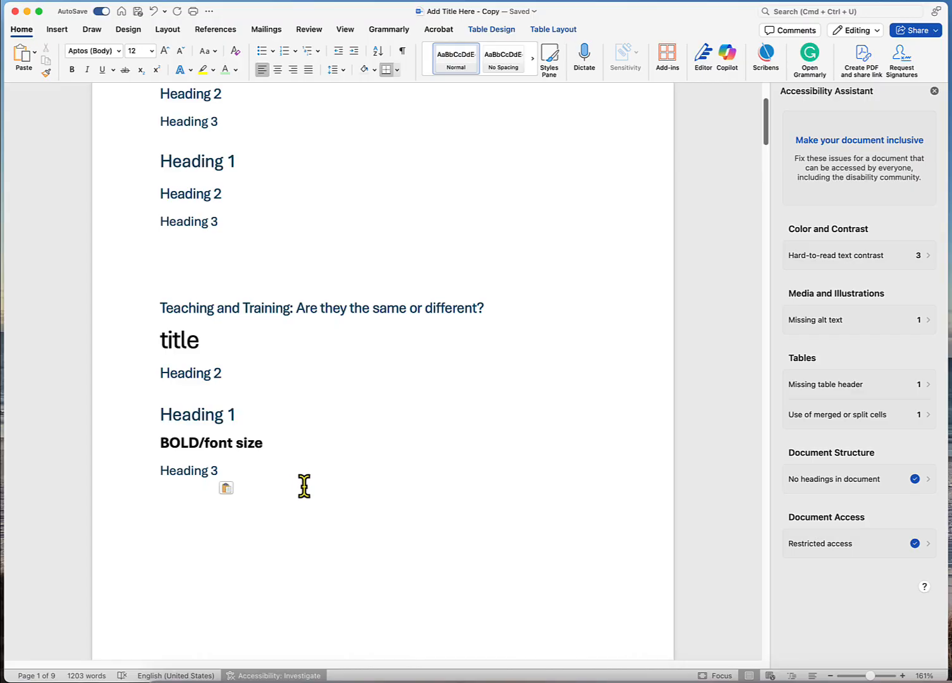
scroll(307, 493, "up", 3)
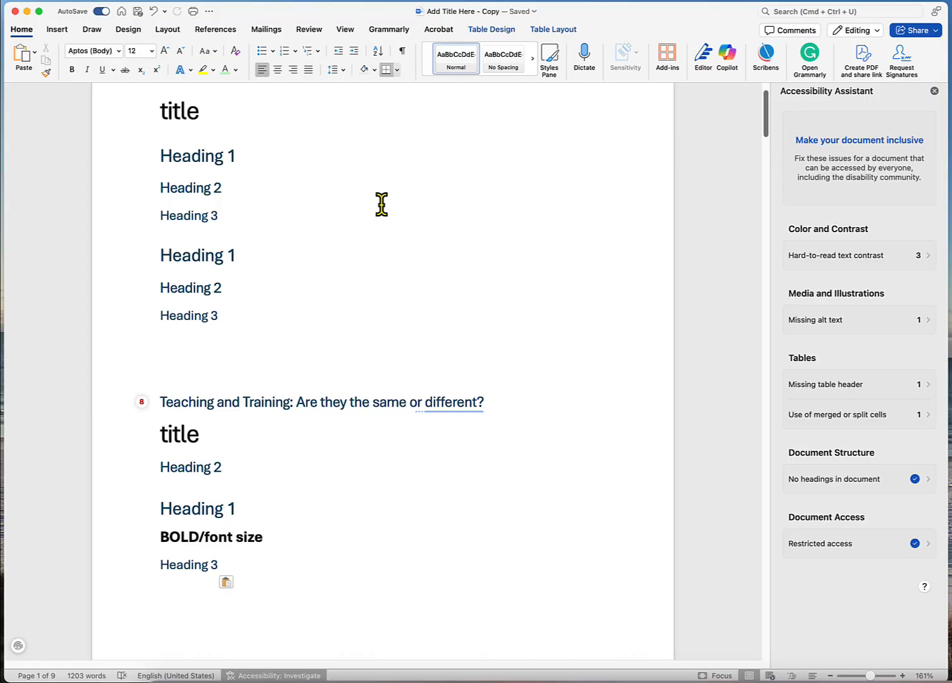
scroll(297, 278, "up", 2)
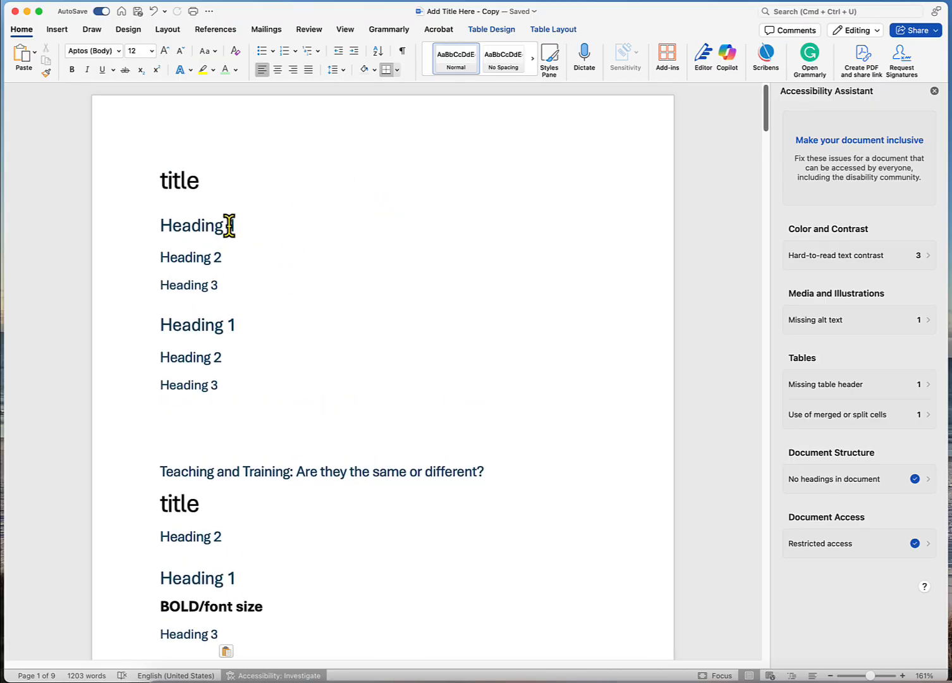
Step: Insert a table of contents above the first title and review its entries against the headings
left_click(159, 180)
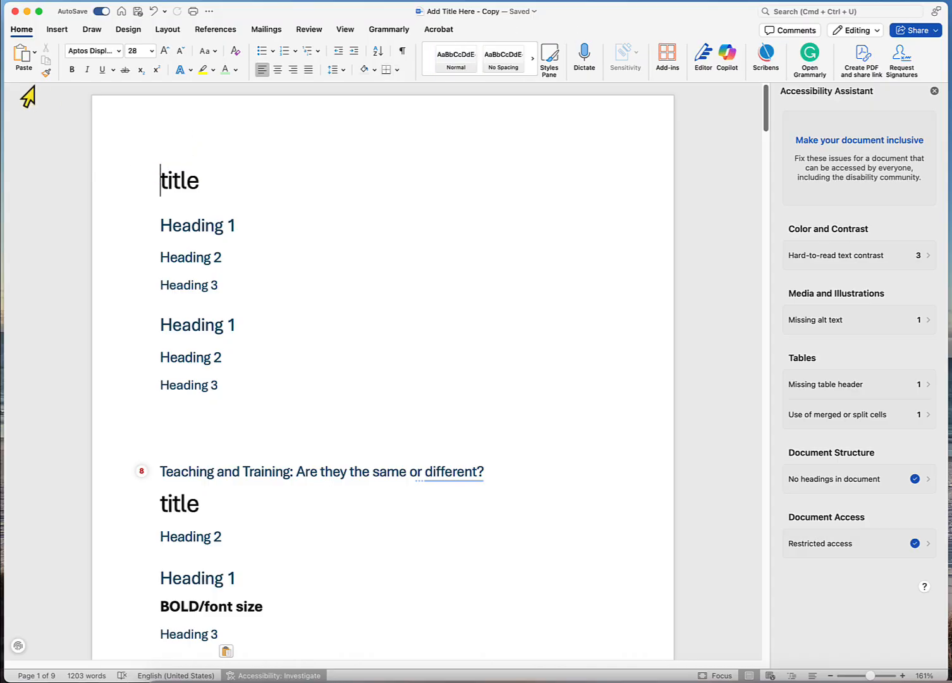
left_click(218, 31)
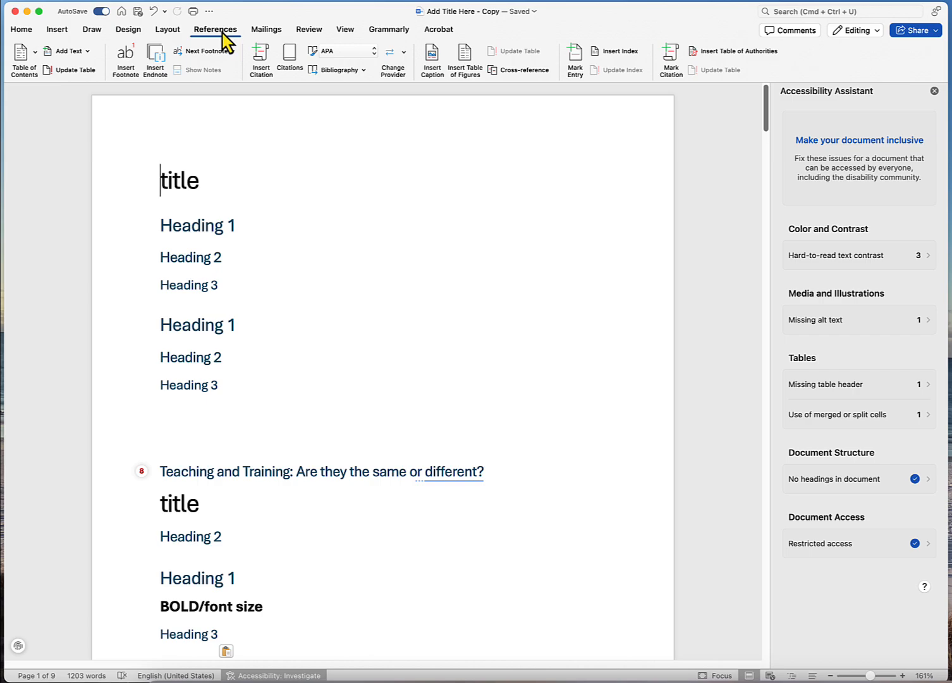
left_click(25, 58)
left_click(105, 128)
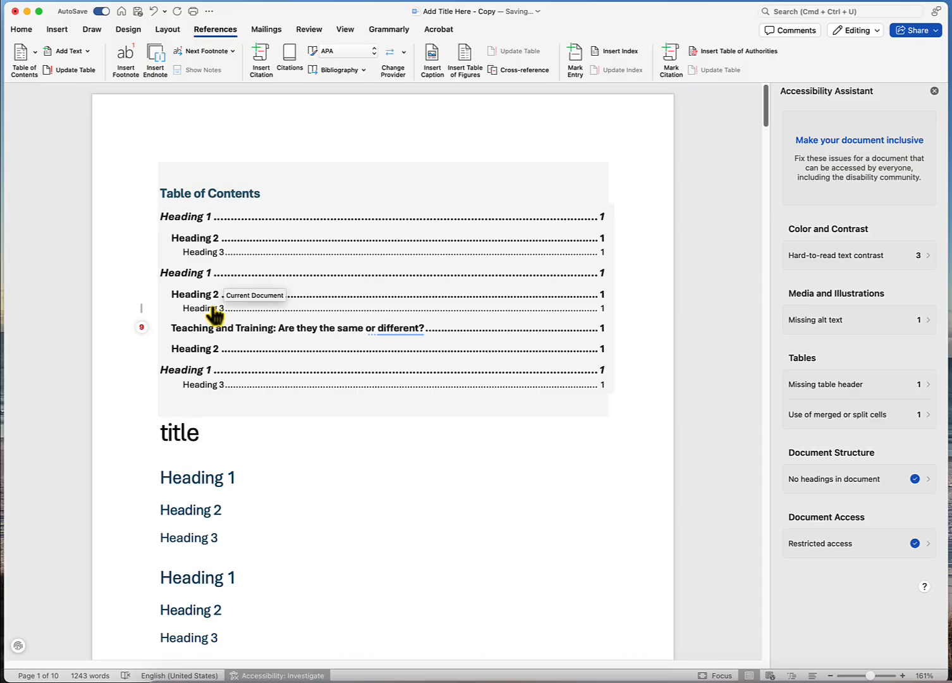
scroll(219, 309, "down", 1)
scroll(219, 310, "down", 3)
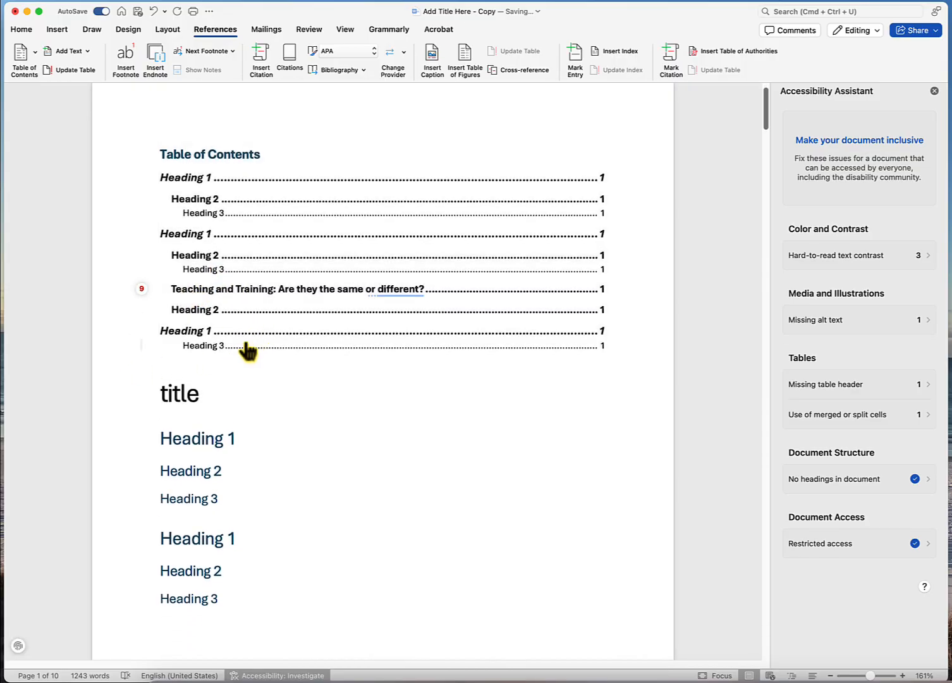
scroll(249, 351, "down", 3)
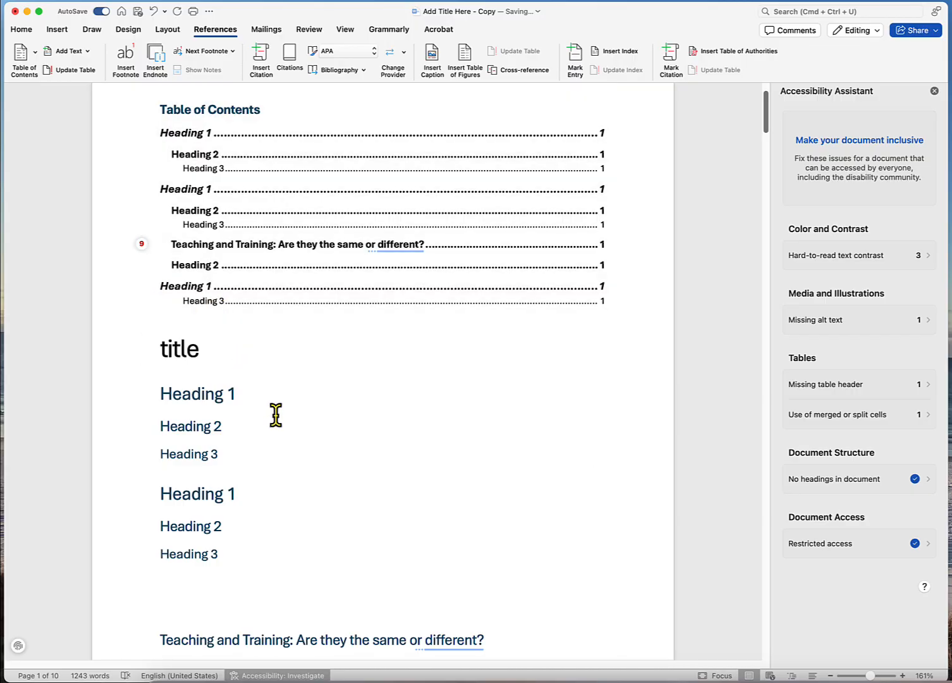
scroll(276, 419, "up", 1)
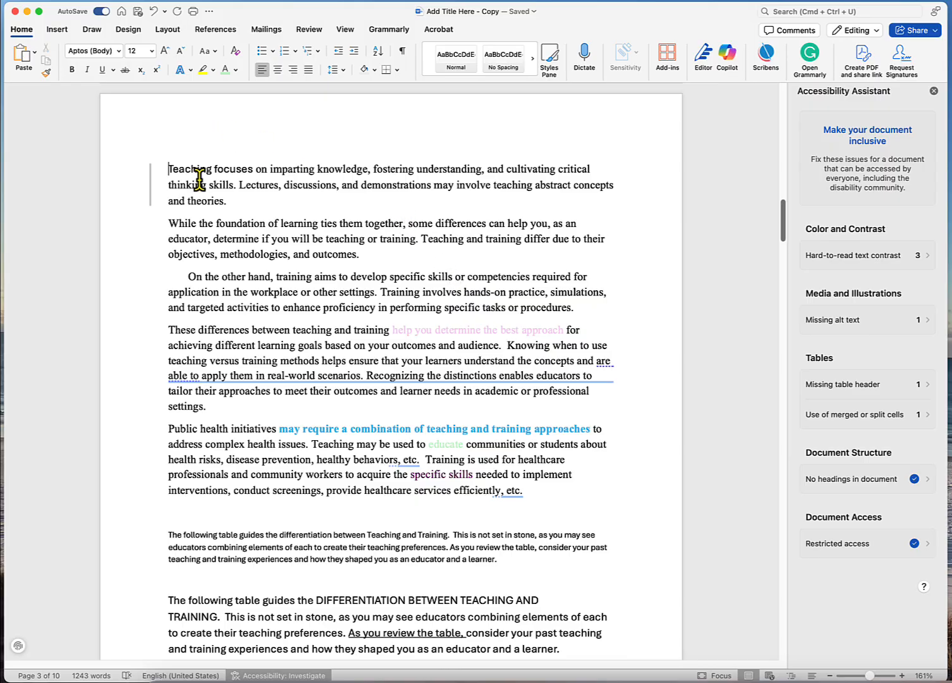
Step: Set the font of the paragraph beginning "Teaching focuses on imparting knowledge" to AkayaTelivigala
left_click_drag(167, 168, 246, 210)
left_click(118, 52)
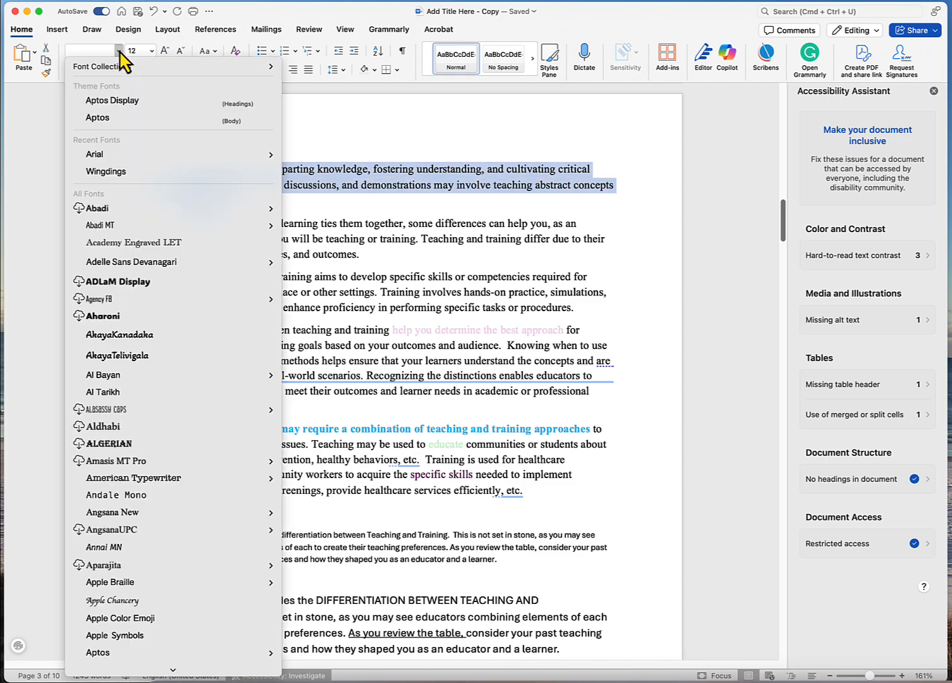
scroll(139, 304, "down", 1)
left_click(142, 341)
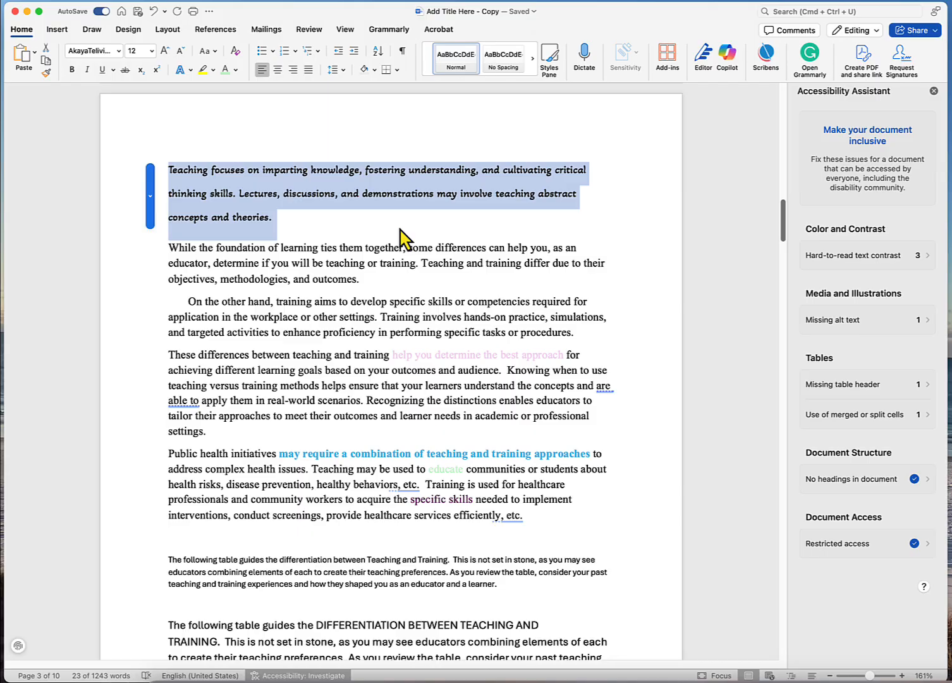
Step: Change the font of the paragraph beginning "Teaching focuses on imparting knowledge" to Arial
left_click(118, 52)
mouse_move(120, 175)
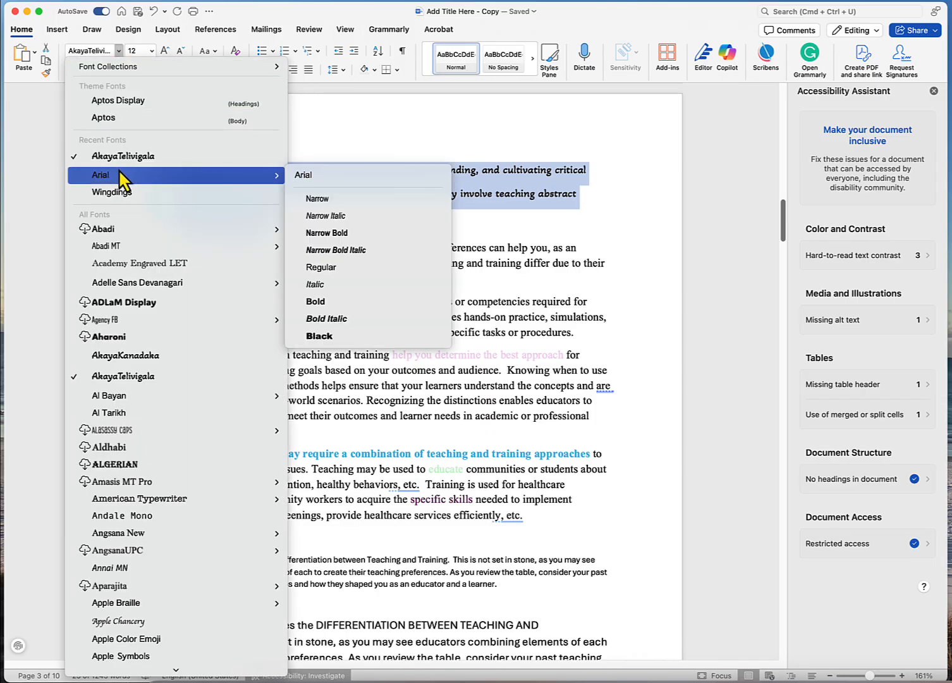
left_click(120, 176)
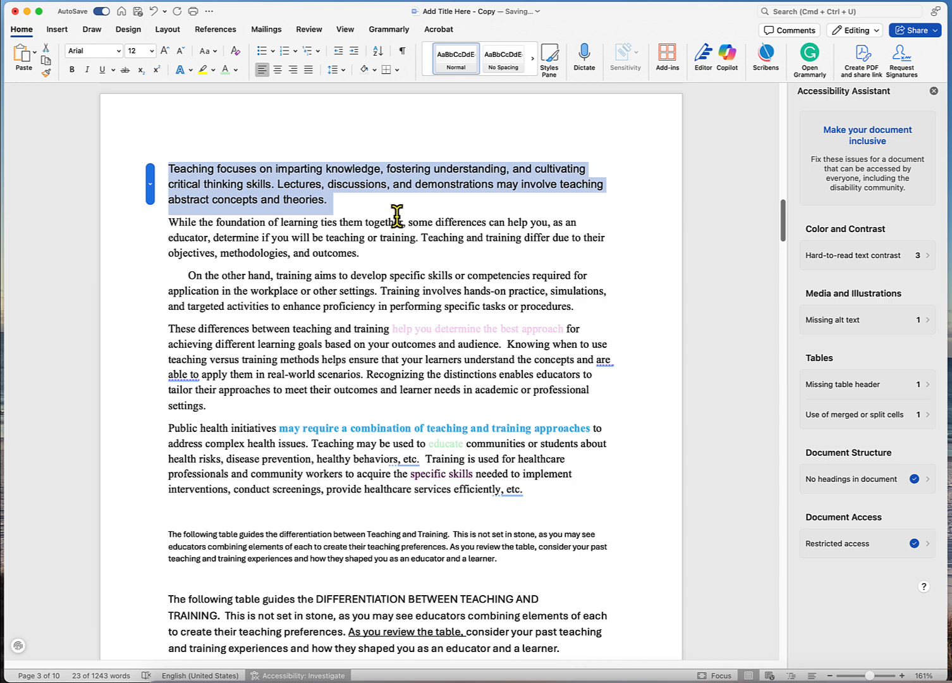
left_click(465, 549)
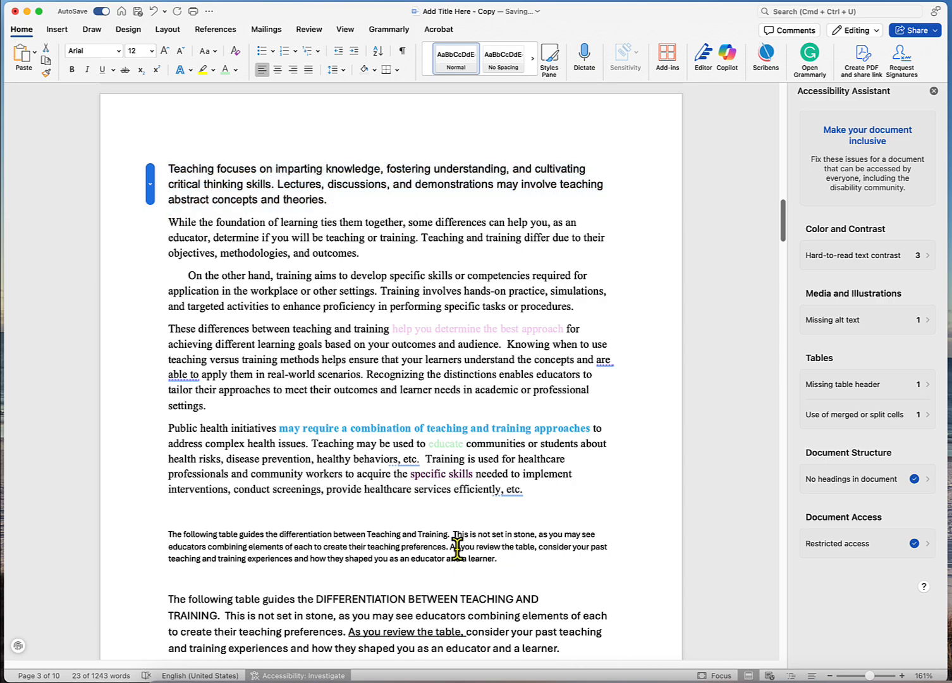
Step: Select the small-print paragraph beginning "The following table guides the differentiation" and undo the last change
left_click_drag(506, 559, 172, 533)
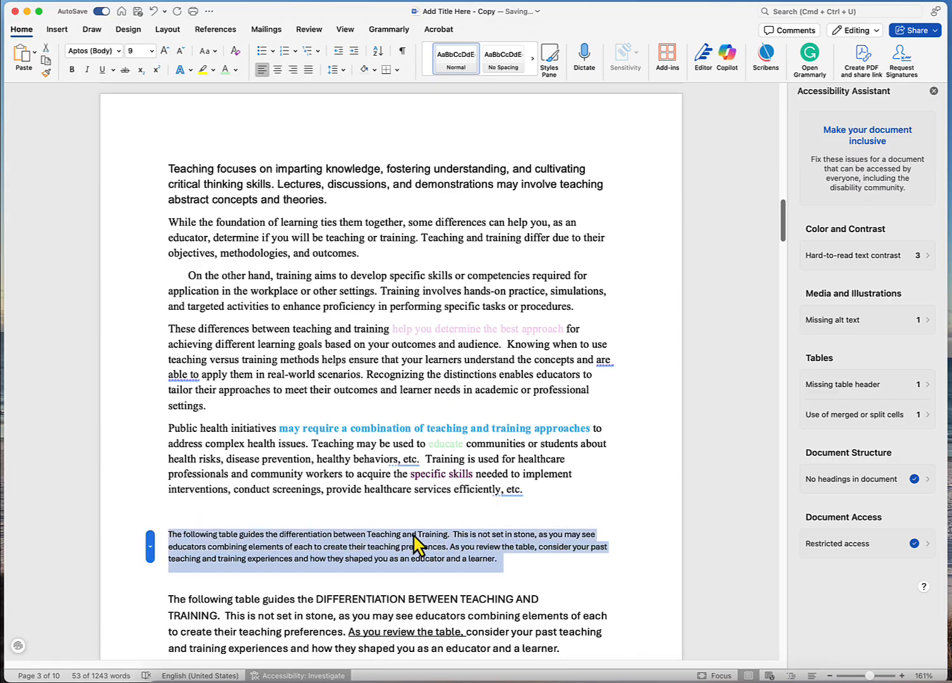
key("super+z")
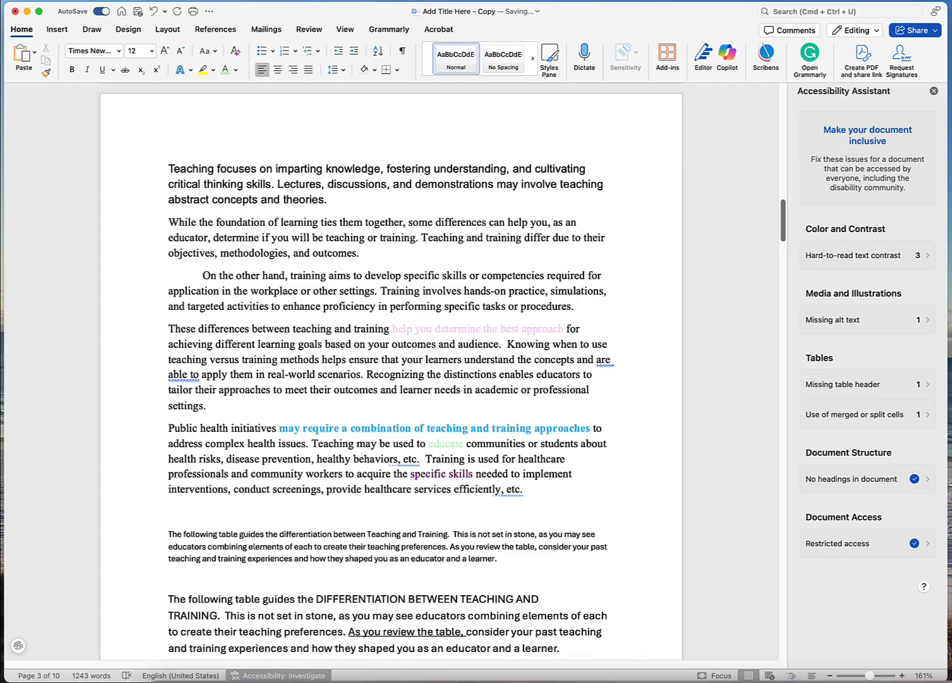
Step: Indent the first line of the paragraph beginning "These differences between teaching and training"
left_click(170, 328)
key("Tab")
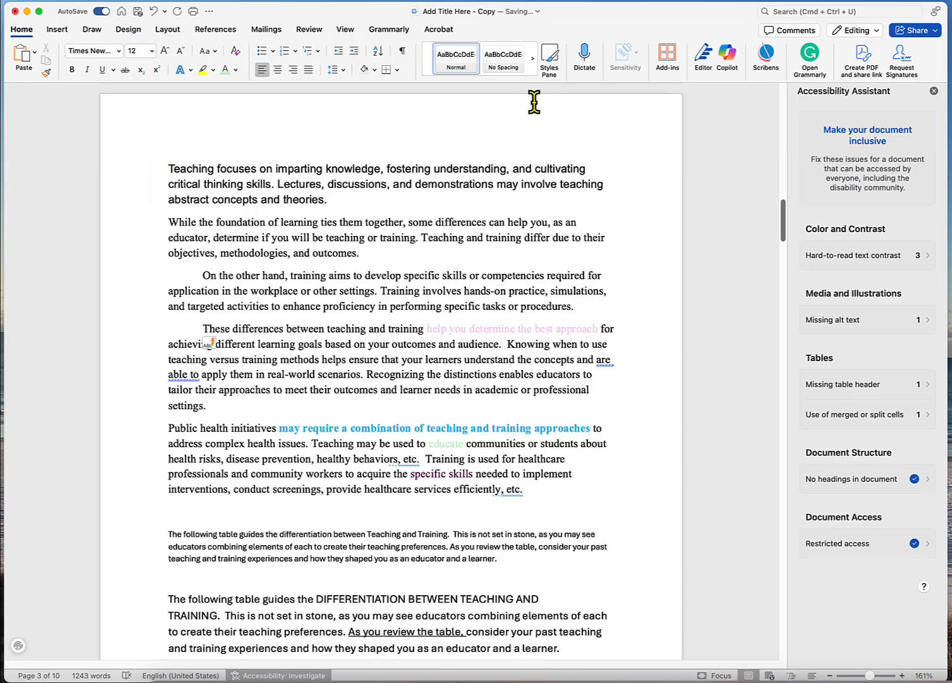
Step: Show the full list of styles and apply Intense Emphasis to the paragraph beginning "While the foundation of learning"
left_click(550, 63)
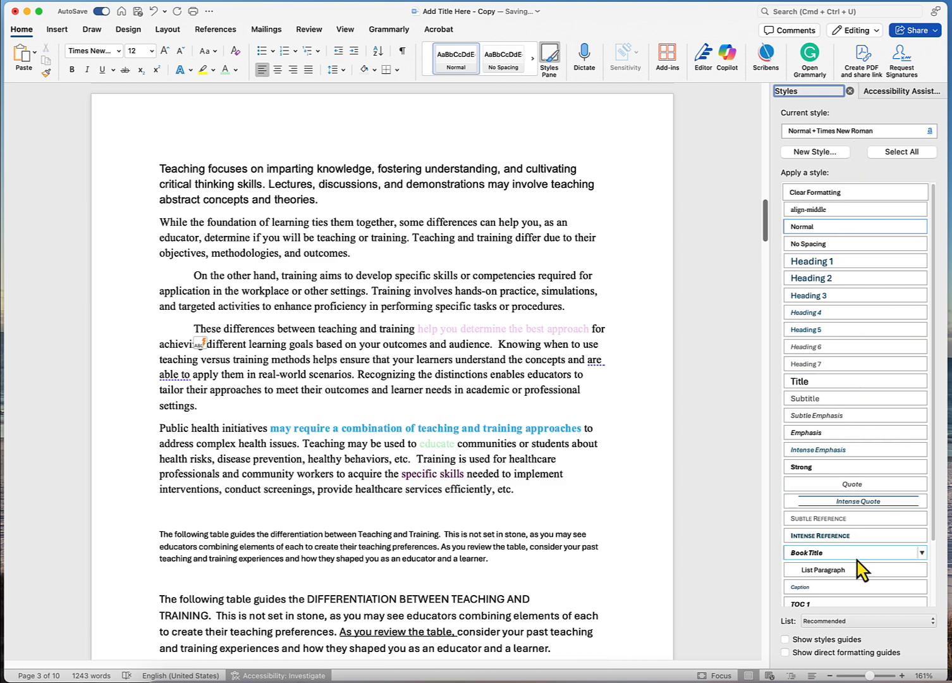
scroll(856, 562, "down", 2)
scroll(855, 569, "down", 2)
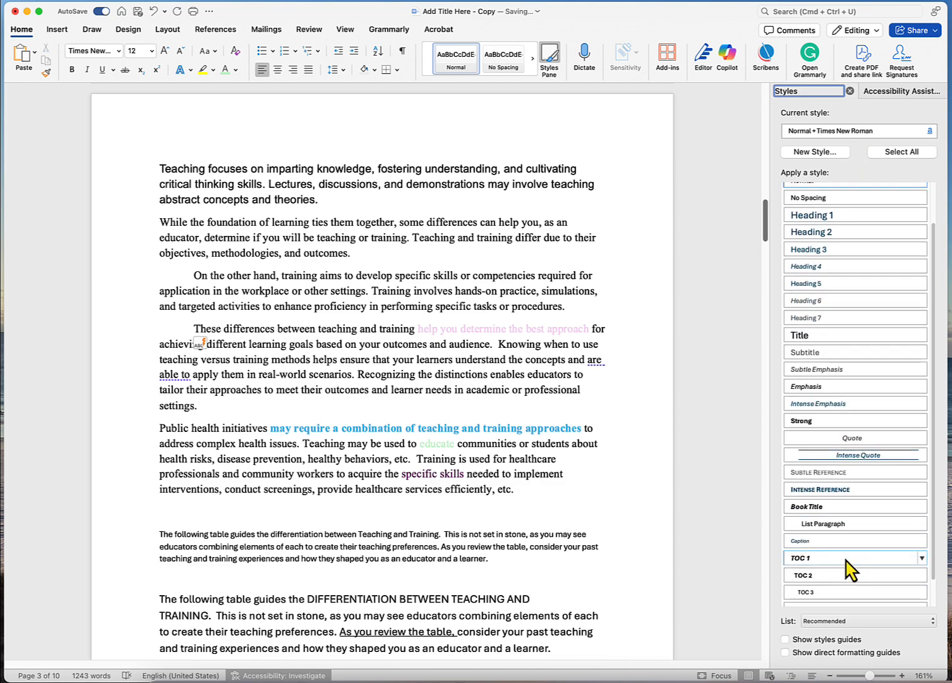
scroll(846, 562, "down", 1)
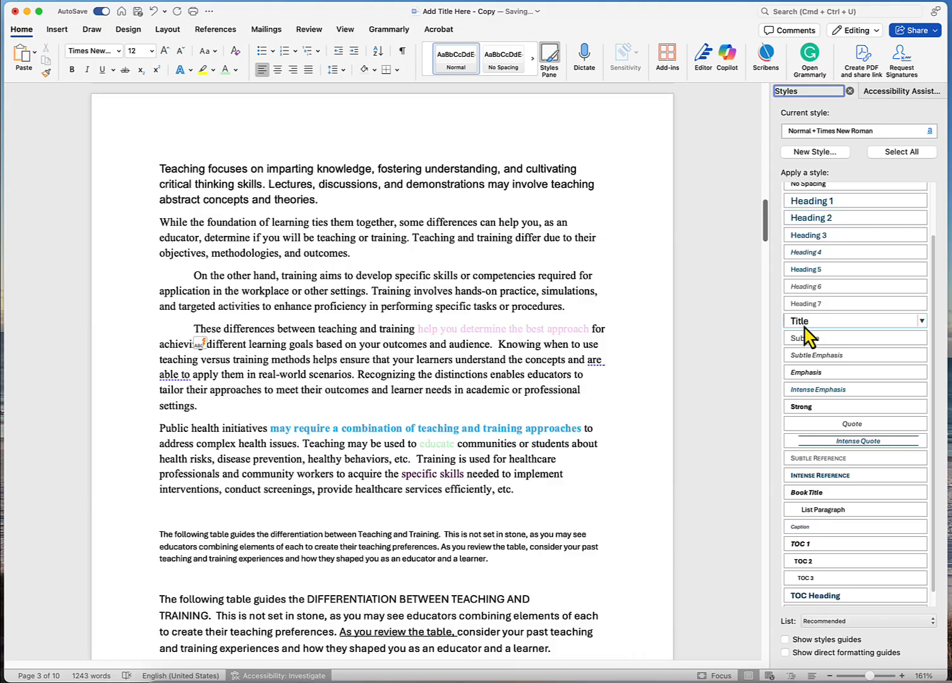
scroll(810, 443, "down", 1)
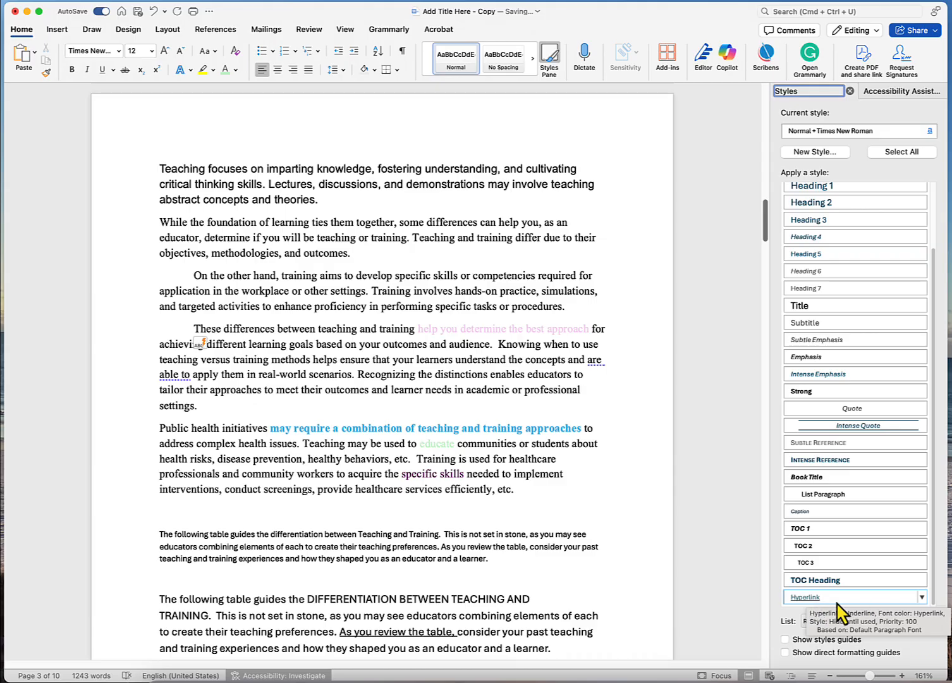
scroll(793, 373, "up", 3)
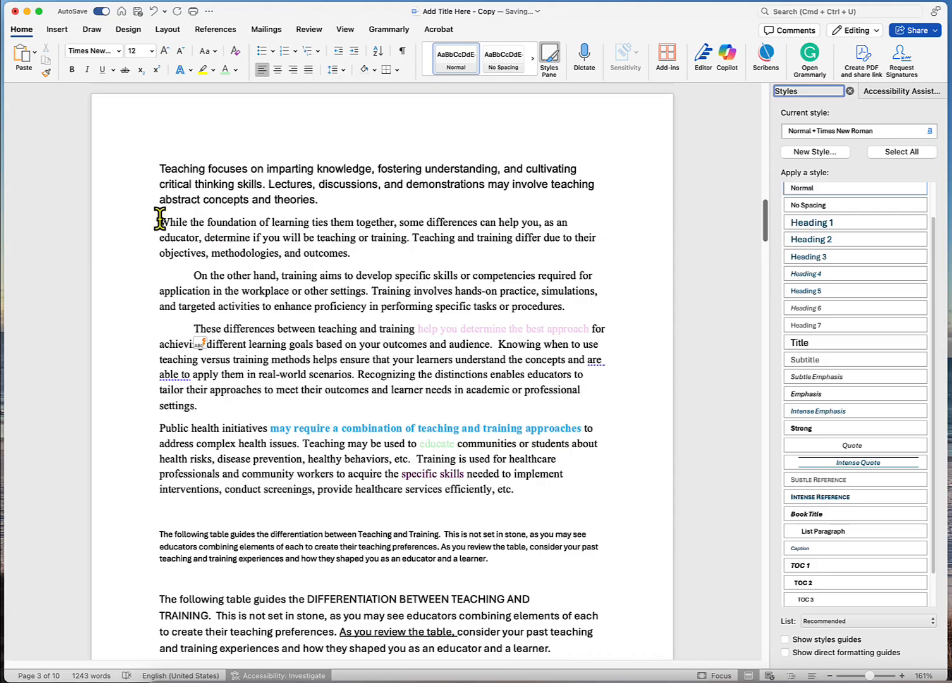
left_click_drag(157, 219, 352, 251)
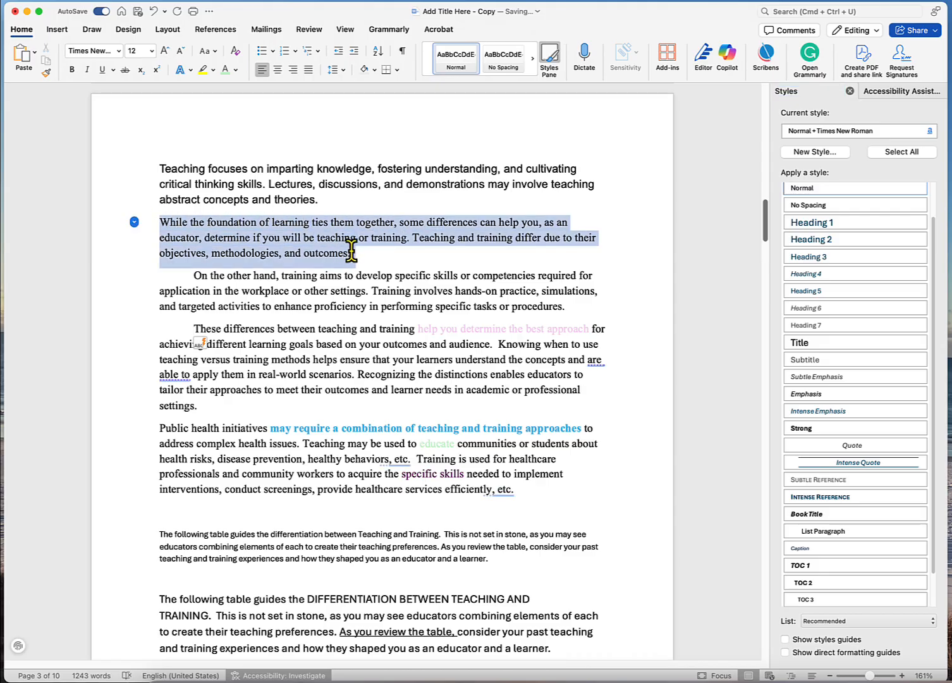
left_click(827, 410)
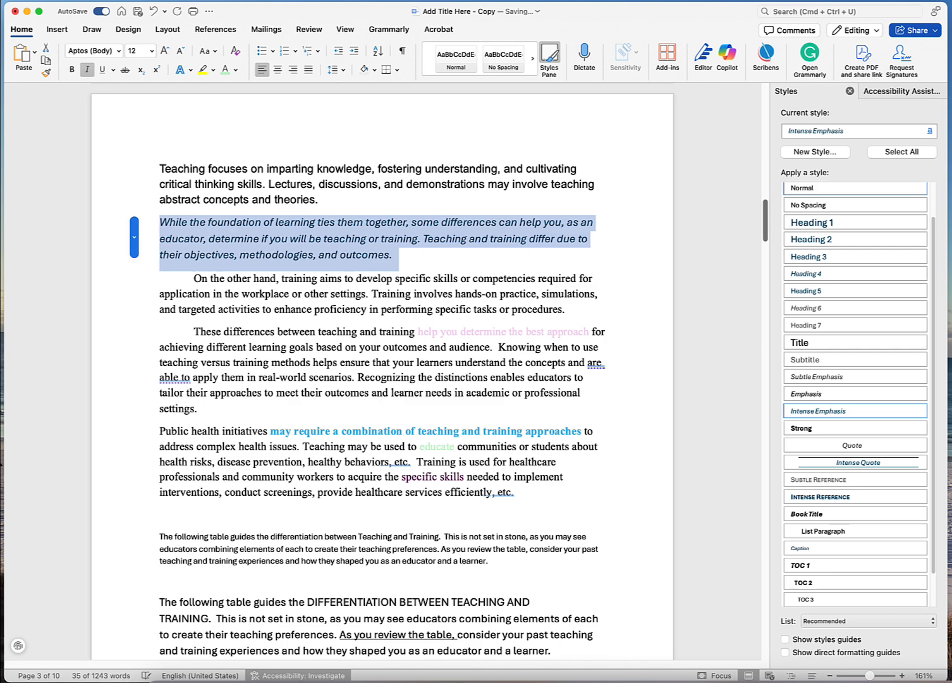
Step: Try the Caption style on the paragraph beginning "These differences between teaching and training", and undo it
left_click(312, 363)
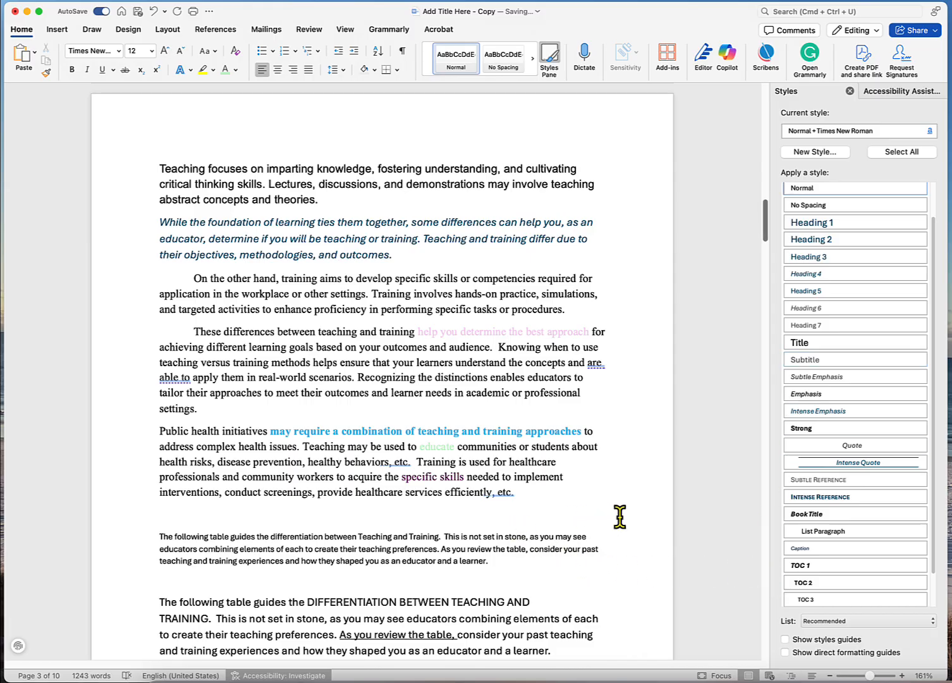
left_click(809, 550)
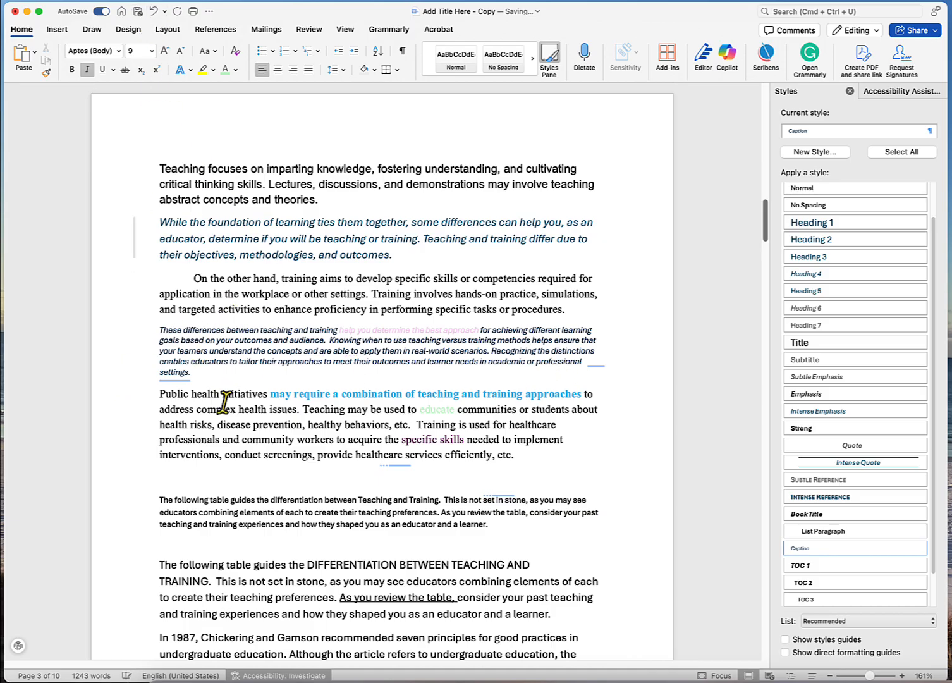
left_click(153, 10)
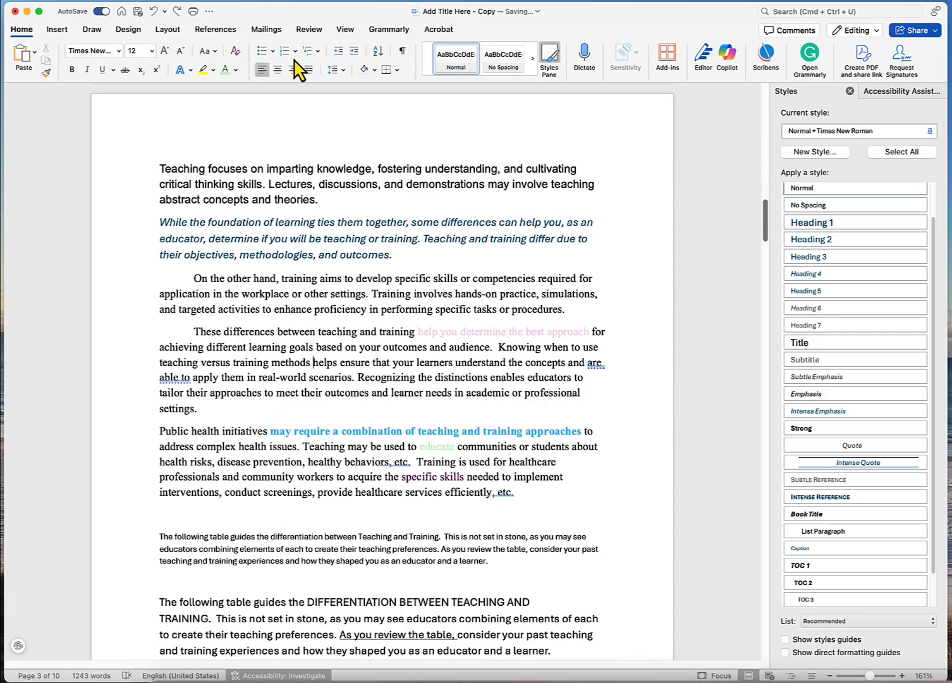
Step: View the available bullet styles without applying one
left_click(273, 52)
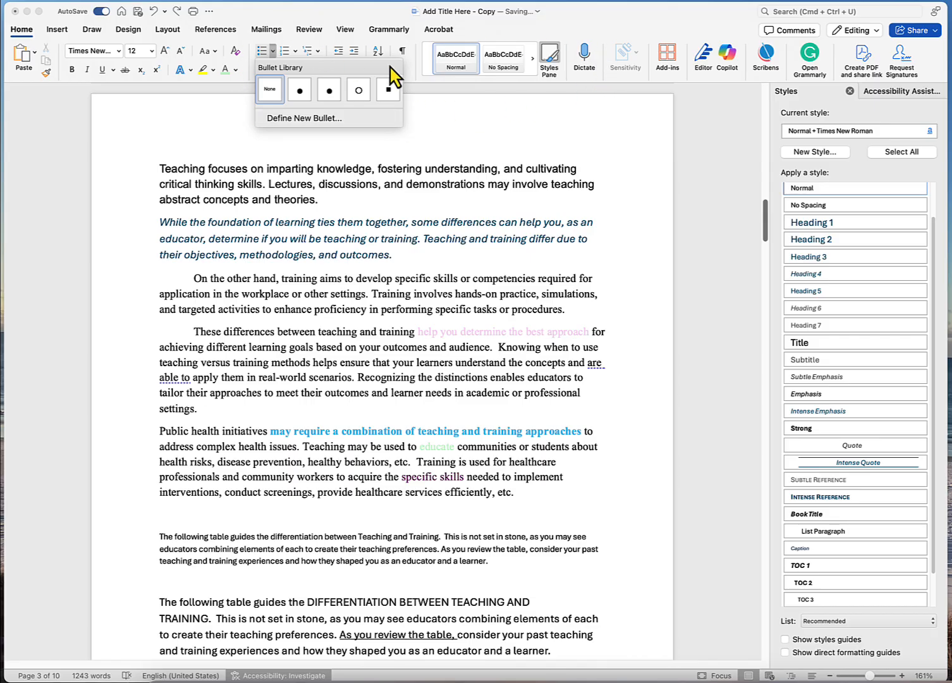
left_click(745, 136)
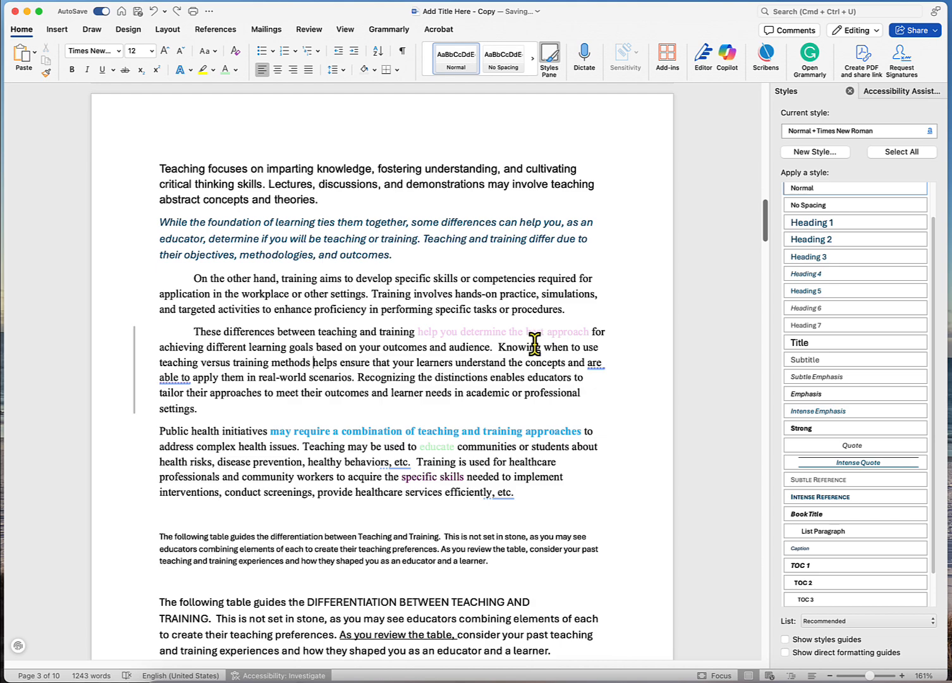
Step: Fix the hard-to-read text contrast issues in the Accessibility Assistant using the middle suggested dark purple, dark blue and dark green font colors
left_click(901, 91)
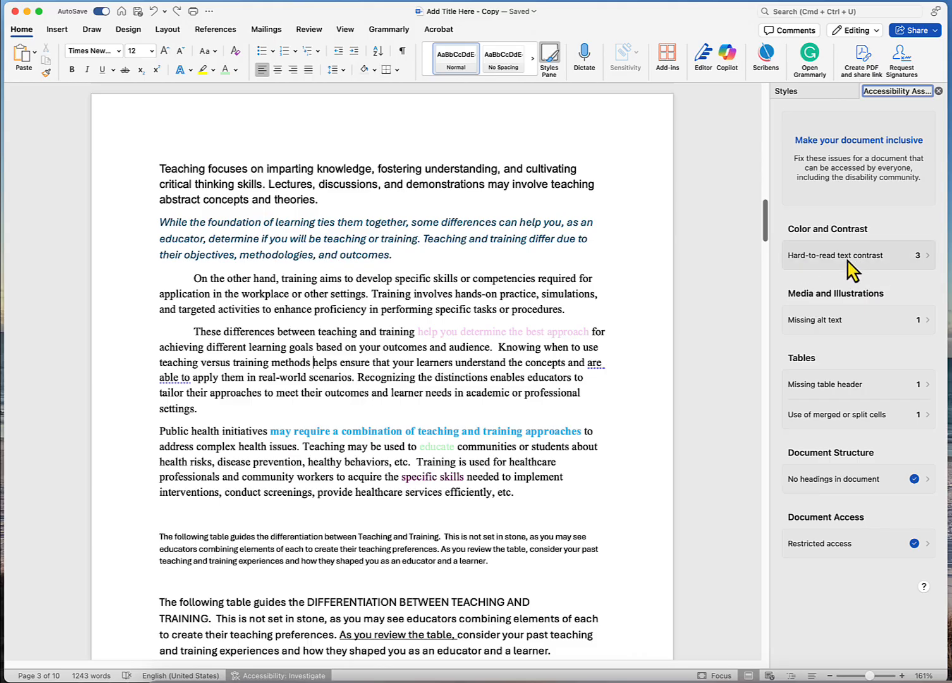
left_click(848, 261)
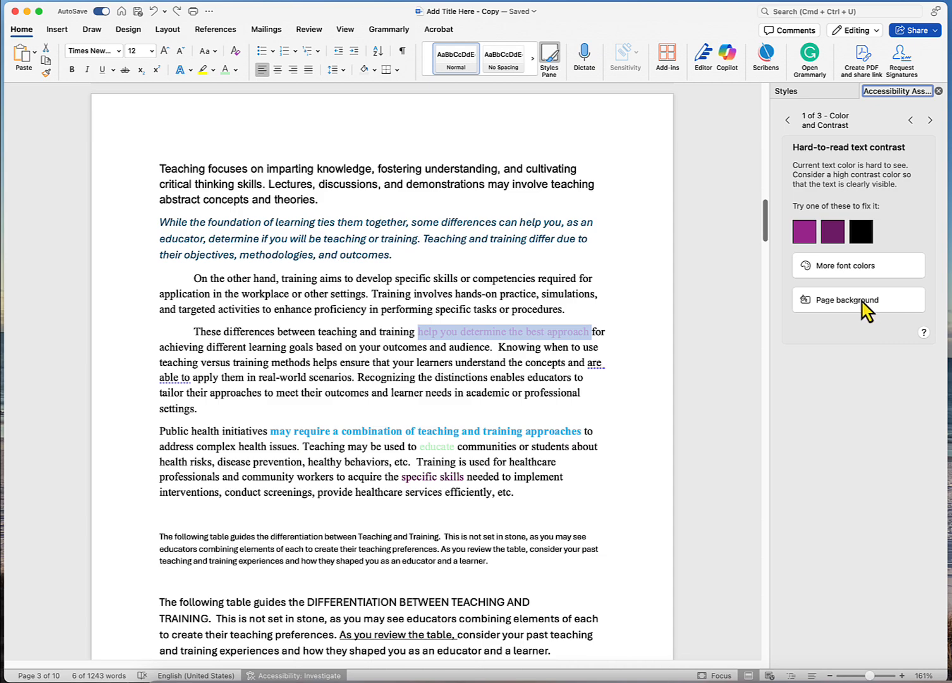
left_click(834, 232)
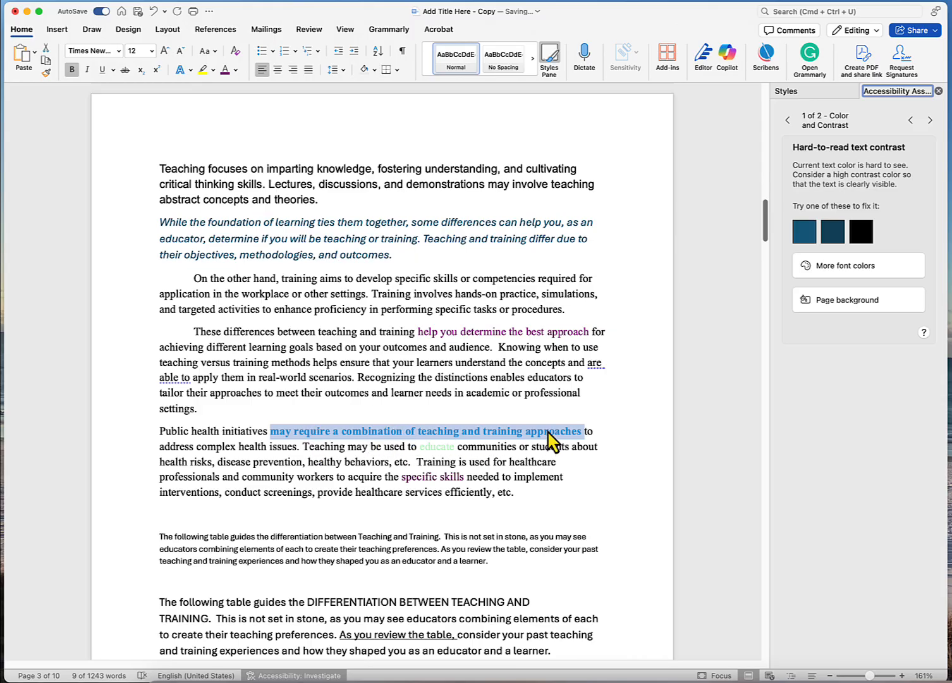
left_click(832, 232)
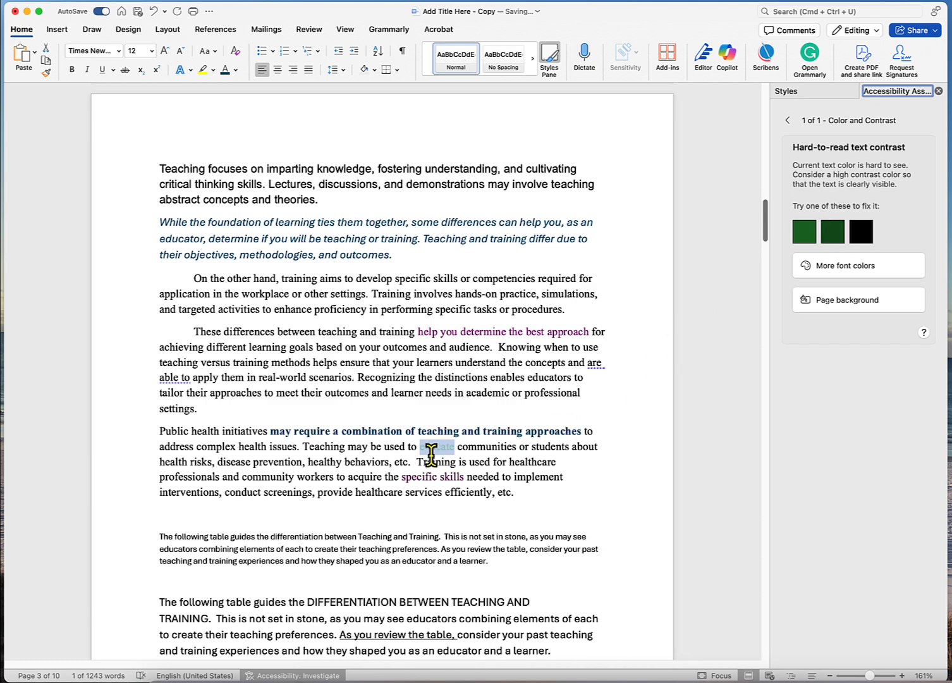
left_click(833, 232)
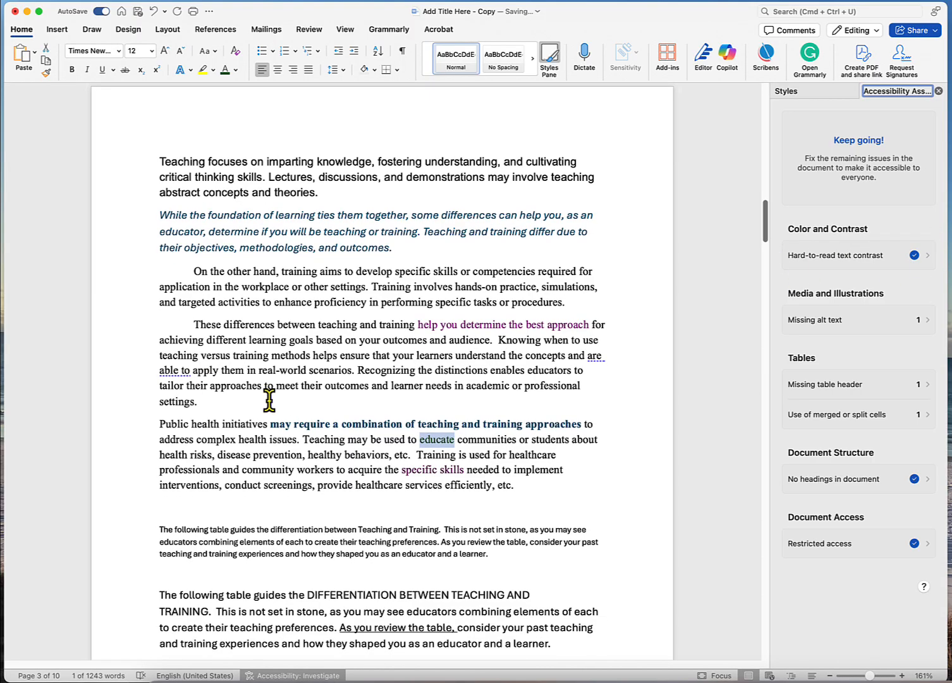
Step: Replace the underline on "As you review the table," with bold and italic formatting, and color the phrase dark purple
scroll(270, 399, "down", 5)
scroll(301, 378, "down", 8)
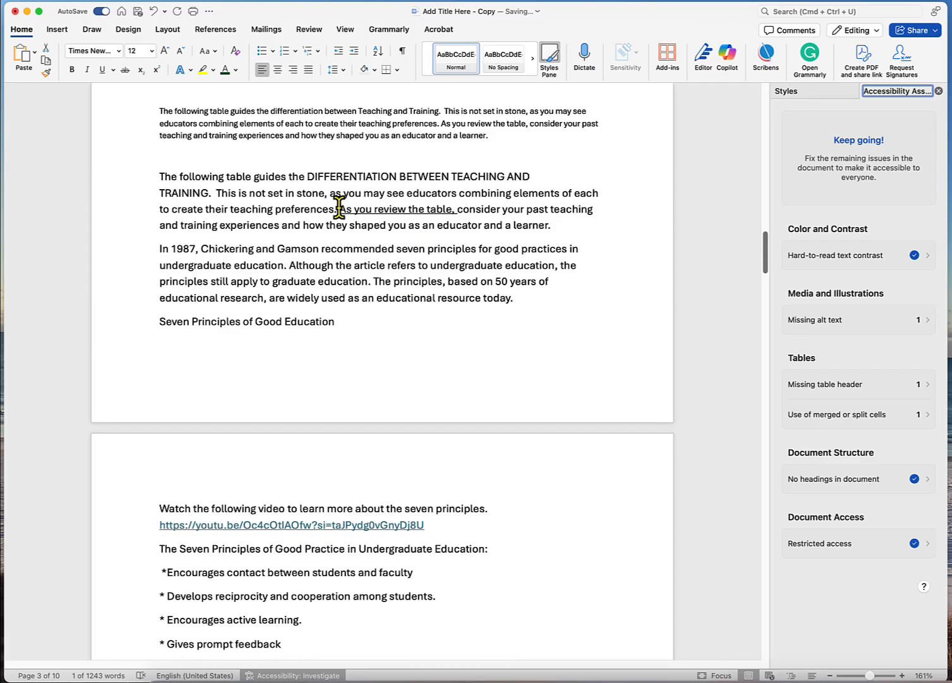
left_click_drag(339, 208, 457, 209)
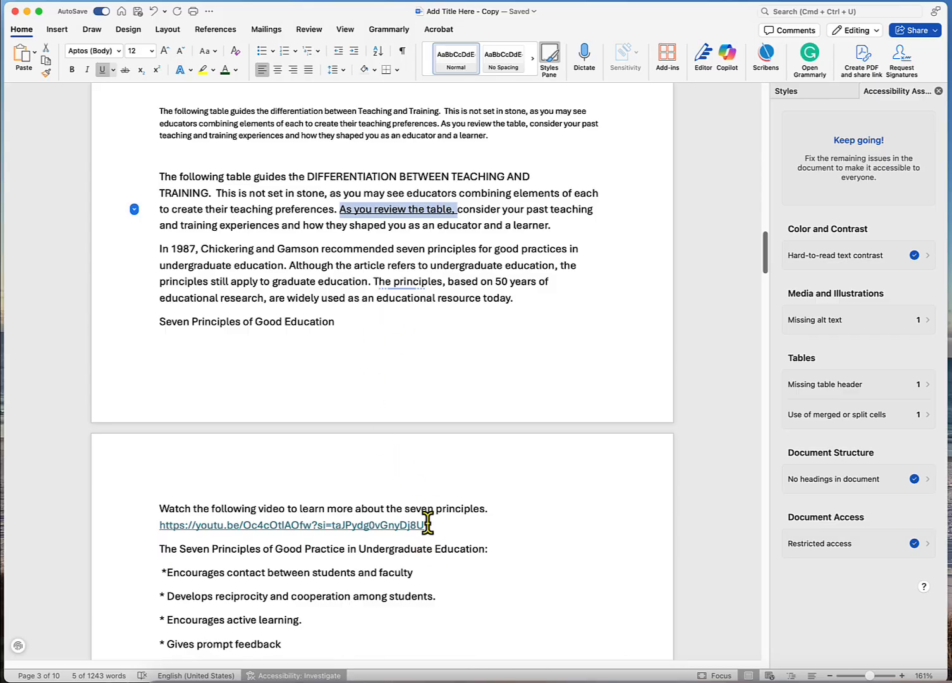
left_click_drag(425, 525, 155, 530)
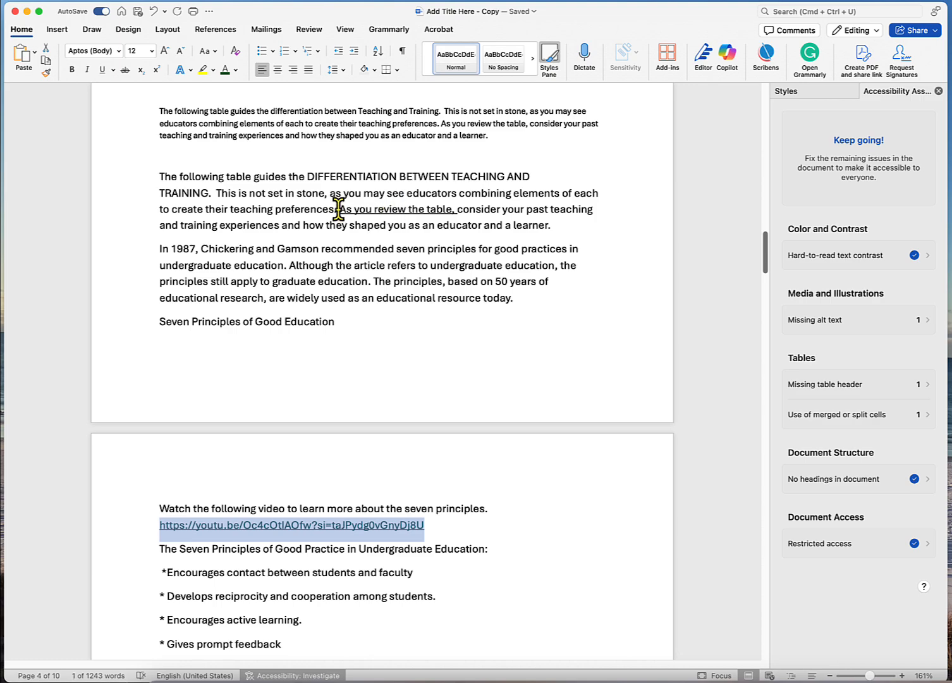
left_click_drag(339, 210, 458, 210)
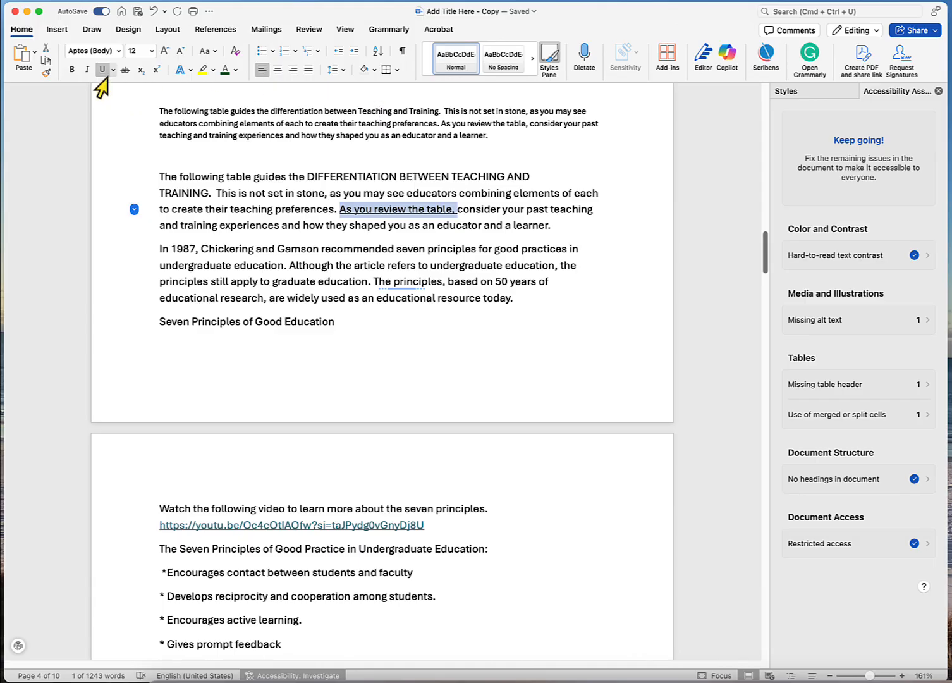
left_click(69, 71)
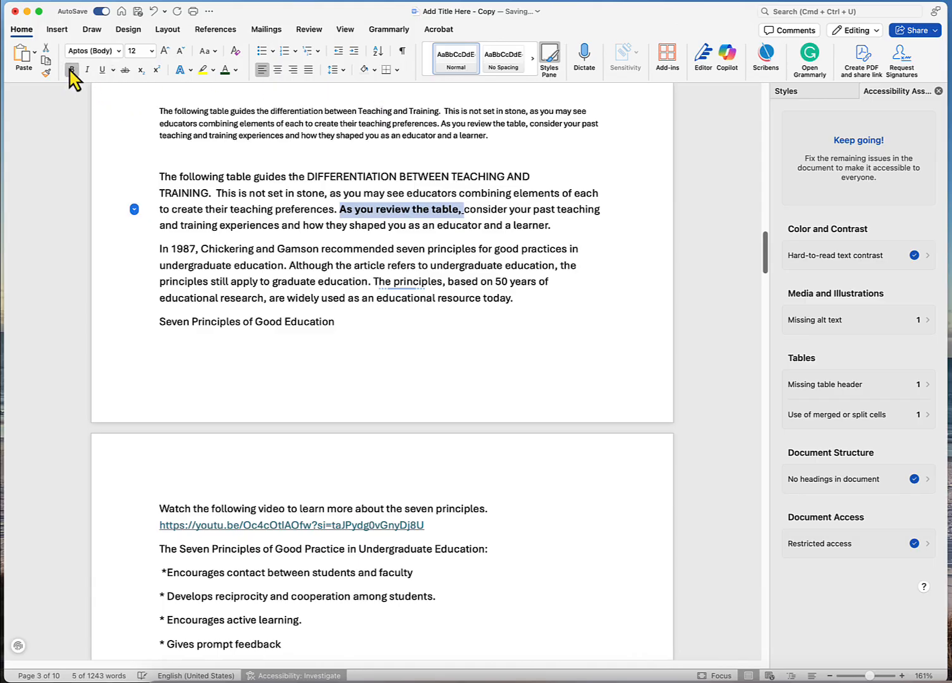
left_click(87, 72)
left_click(71, 71)
left_click(71, 70)
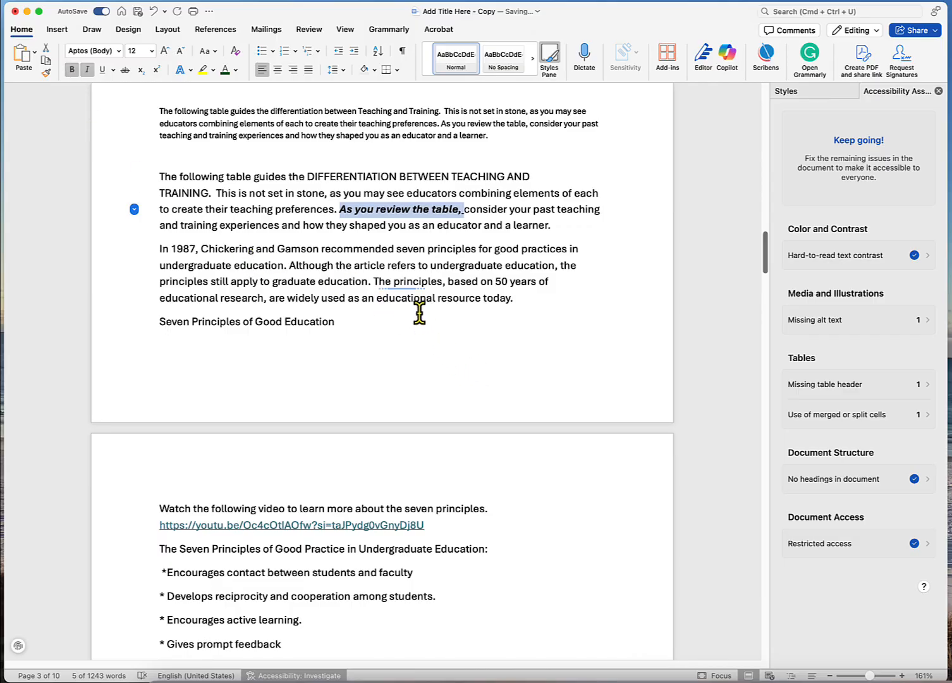
left_click(234, 70)
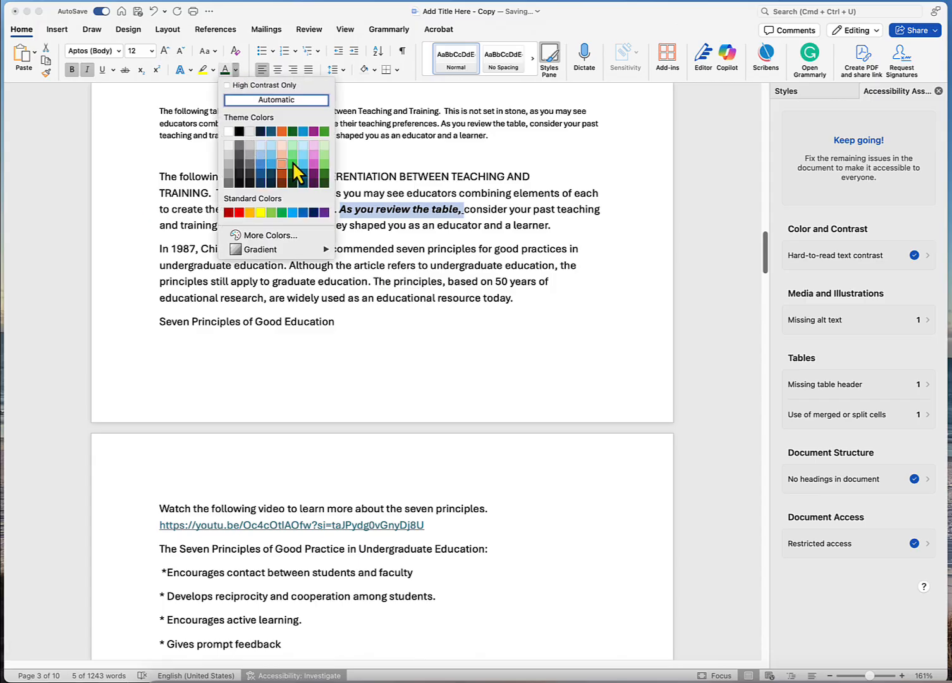
left_click(315, 175)
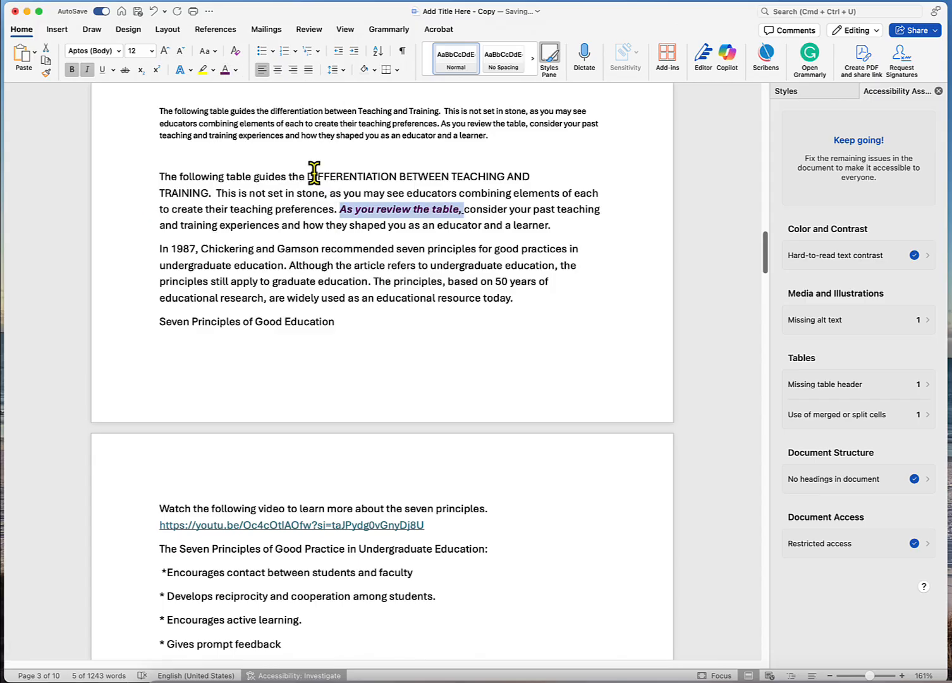
scroll(476, 359, "up", 1)
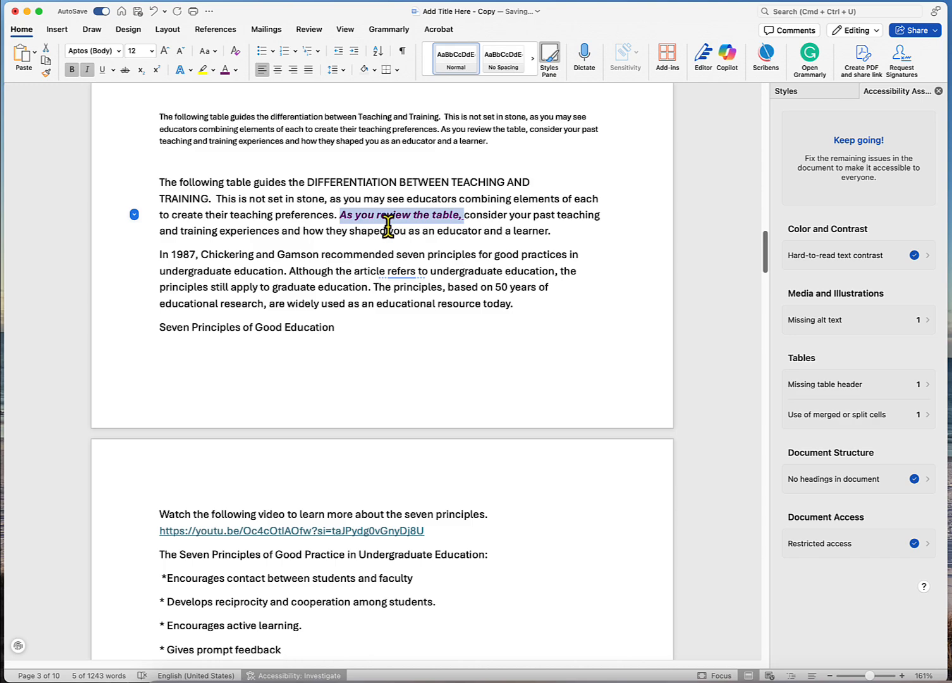
scroll(424, 256, "up", 2)
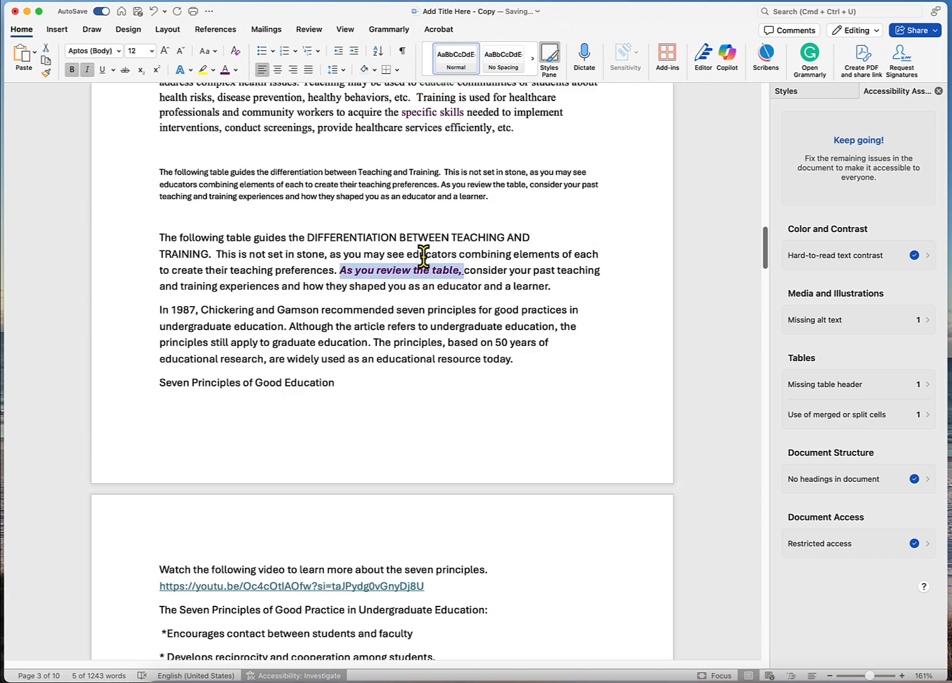
scroll(422, 253, "up", 6)
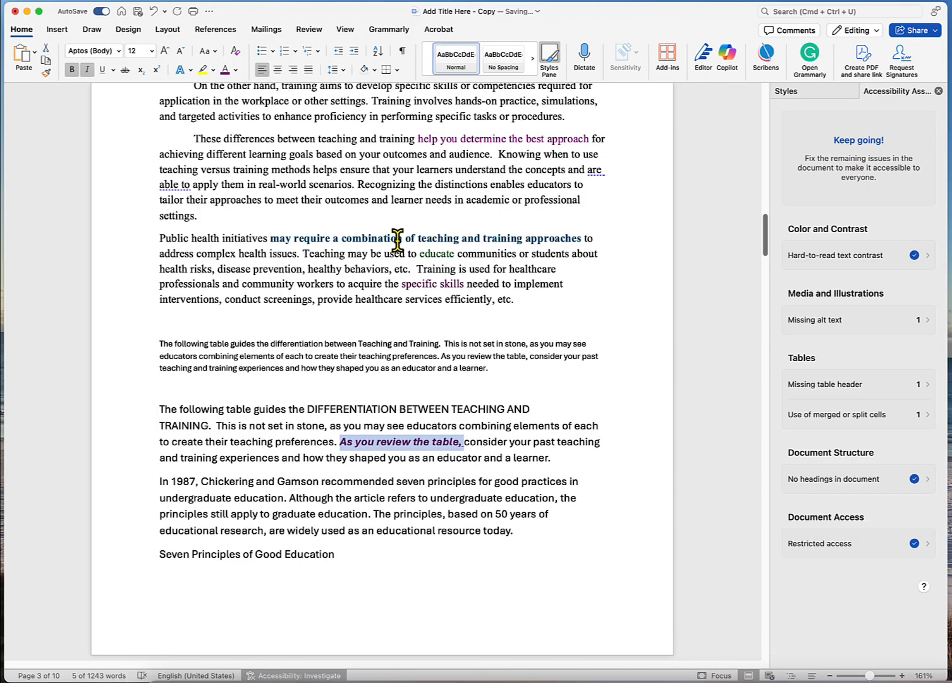
scroll(397, 239, "up", 2)
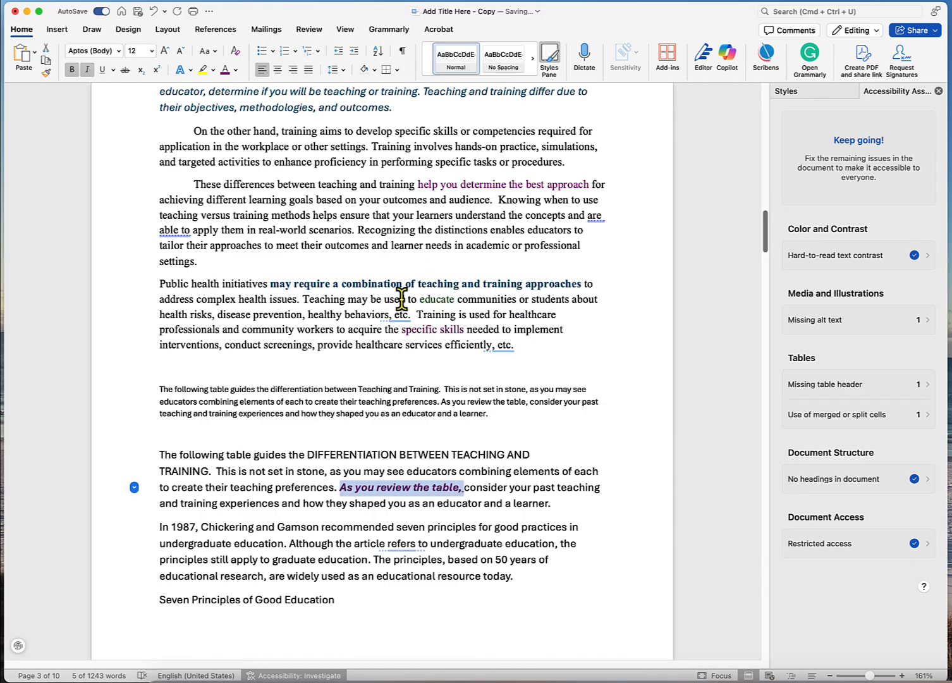
left_click_drag(401, 297, 471, 300)
left_click(428, 314)
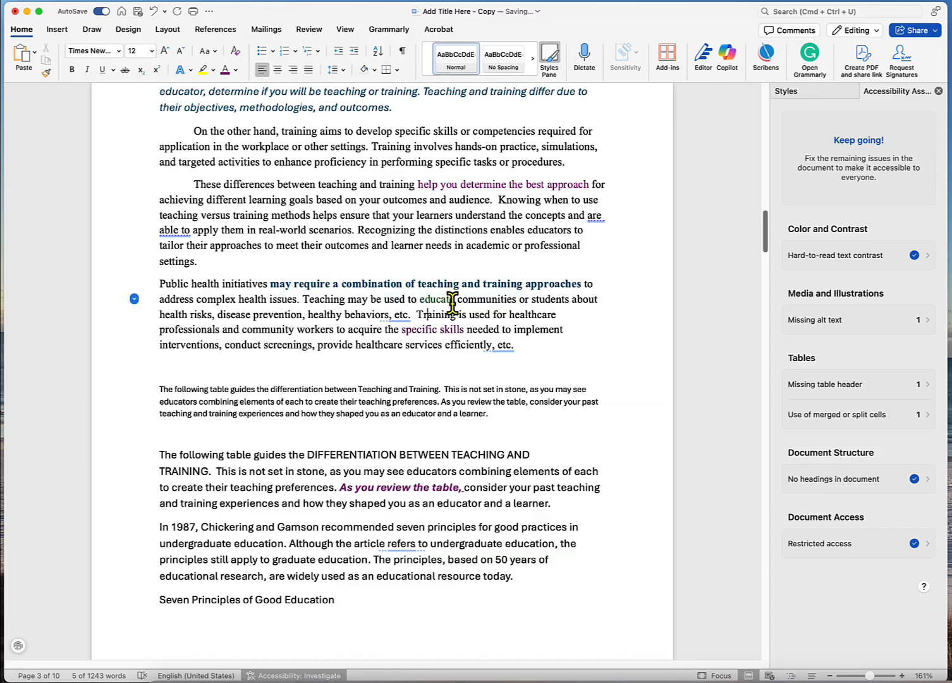